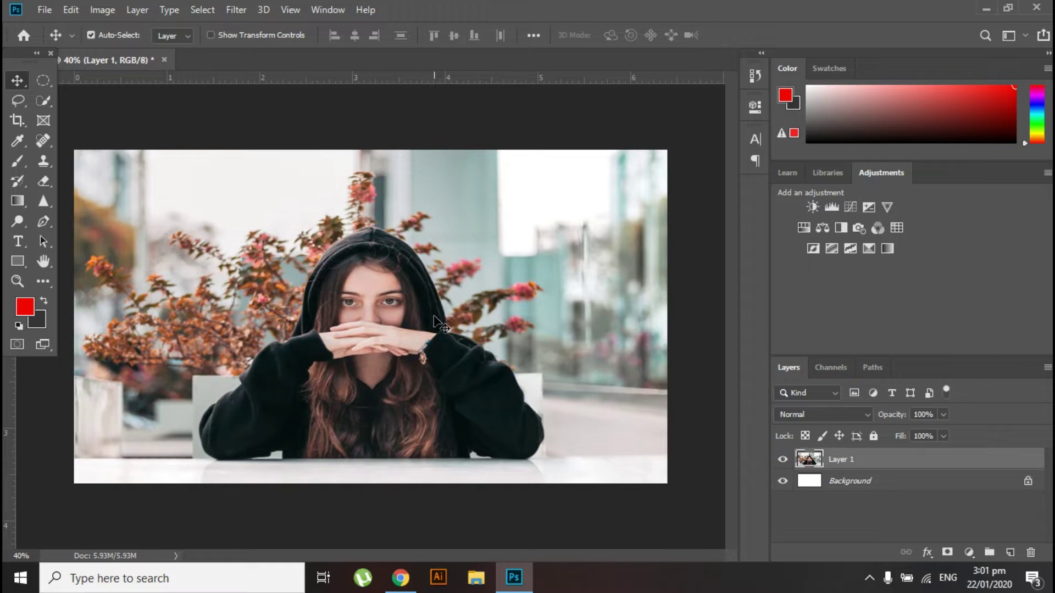
Step: Switch to Chrome to view the source photo's Unsplash page and return to Photoshop
{"action": "key", "text": "alt+Tab"}
{"action": "left_click", "coordinate": [511, 576]}
{"action": "left_click", "coordinate": [400, 577]}
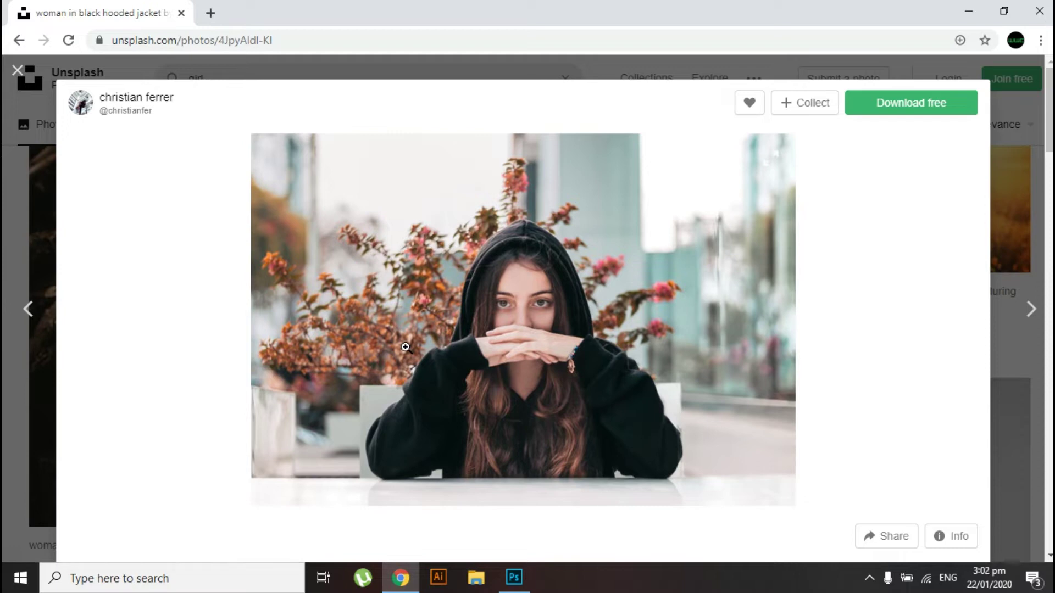
{"action": "left_click", "coordinate": [513, 578]}
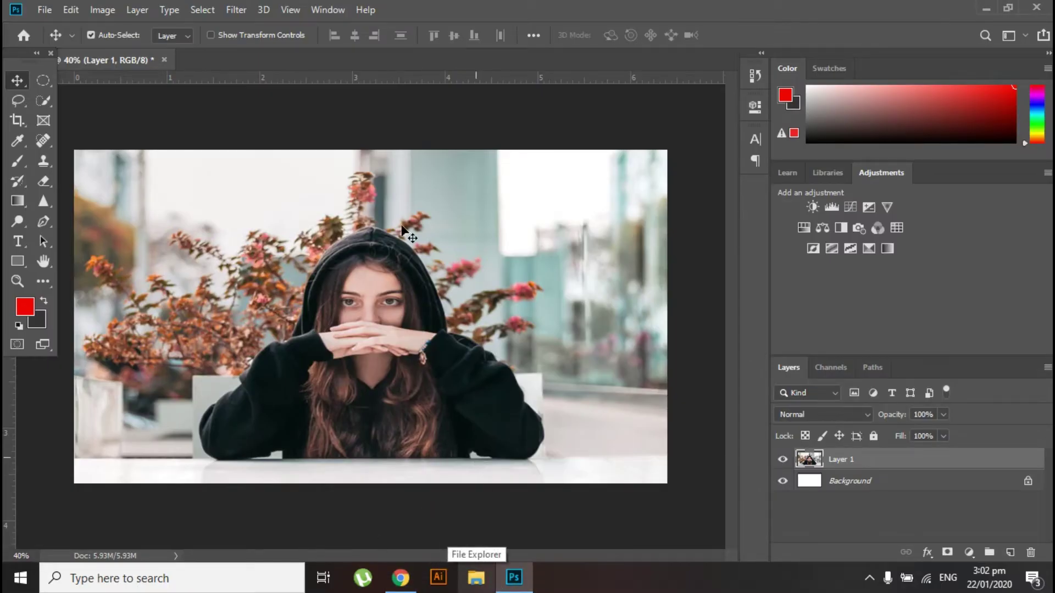
Step: Open Select and Mask on Layer 1 and select the woman in the hooded jacket with the Quick Selection brush
{"action": "right_click", "coordinate": [832, 461]}
{"action": "left_click", "coordinate": [203, 10]}
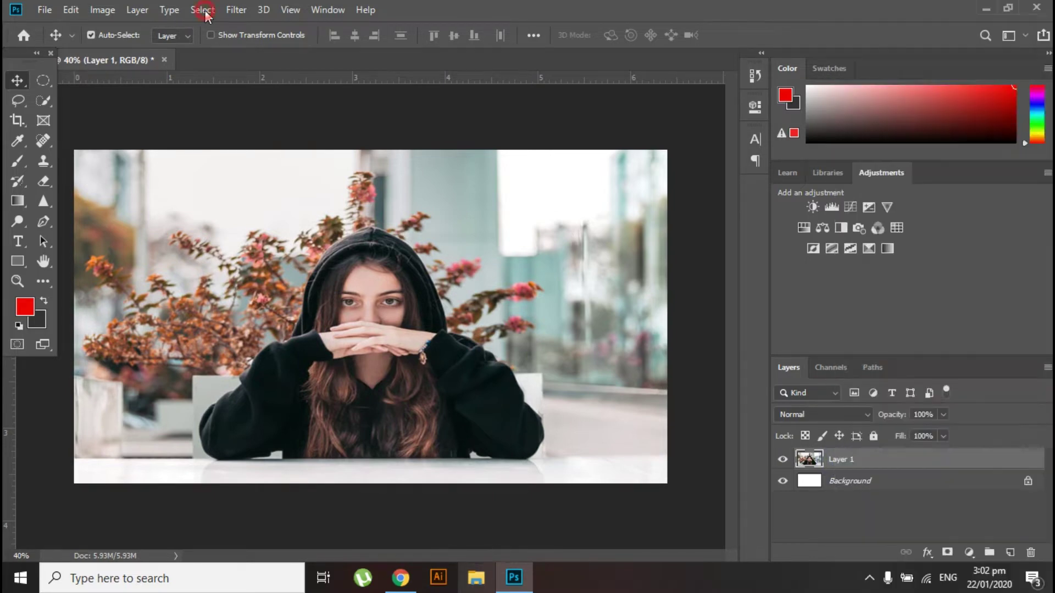
{"action": "left_click", "coordinate": [205, 9]}
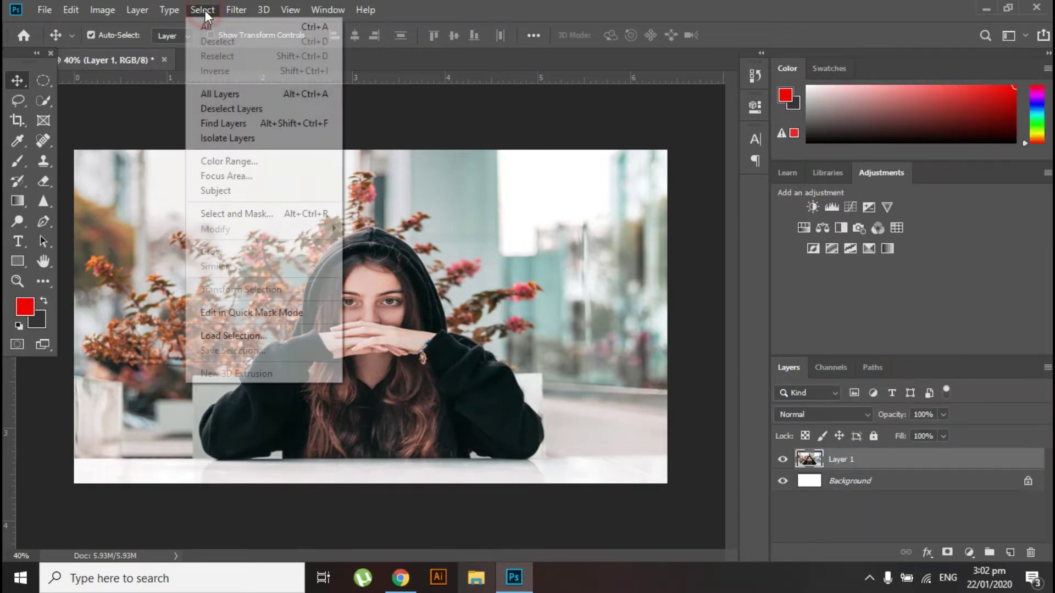
{"action": "left_click", "coordinate": [228, 215]}
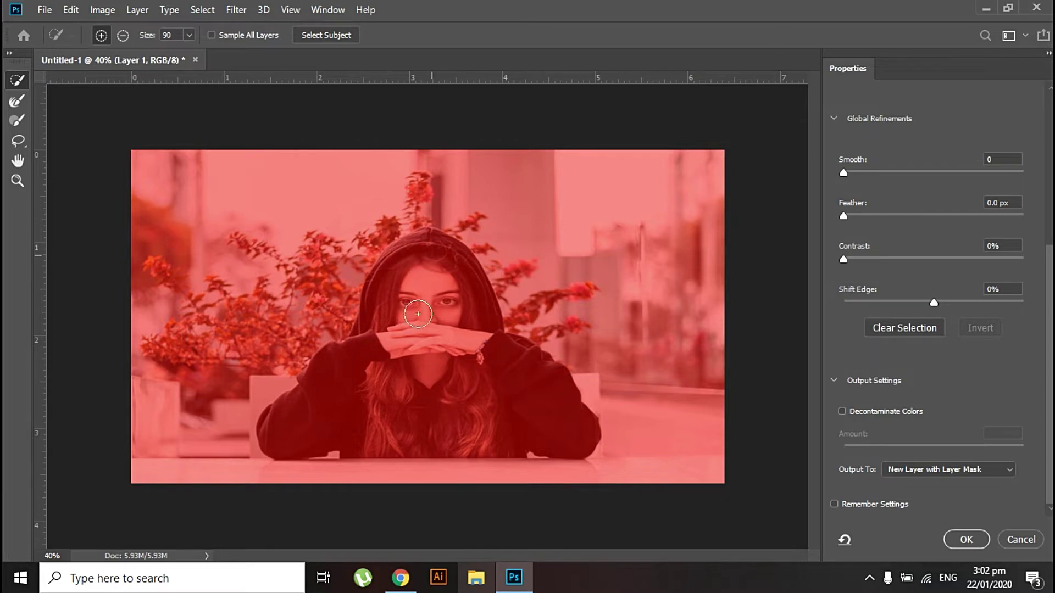
{"action": "mouse_move", "coordinate": [417, 314]}
{"action": "left_mouse_down"}
{"action": "mouse_move", "coordinate": [408, 353]}
{"action": "mouse_move", "coordinate": [420, 409]}
{"action": "mouse_move", "coordinate": [463, 417]}
{"action": "left_mouse_up"}
{"action": "mouse_move", "coordinate": [512, 368]}
{"action": "left_mouse_down"}
{"action": "mouse_move", "coordinate": [481, 405]}
{"action": "mouse_move", "coordinate": [332, 402]}
{"action": "mouse_move", "coordinate": [334, 391]}
{"action": "mouse_move", "coordinate": [280, 419]}
{"action": "left_mouse_up"}
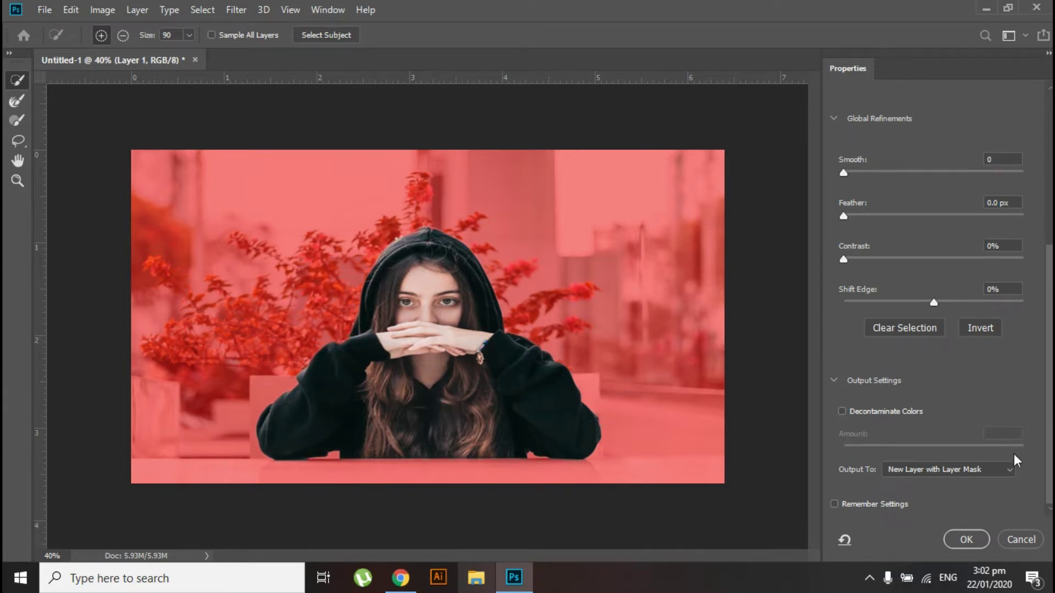
Step: Output the refined selection to a new layer with a layer mask
{"action": "left_click", "coordinate": [907, 470]}
{"action": "left_click", "coordinate": [914, 516]}
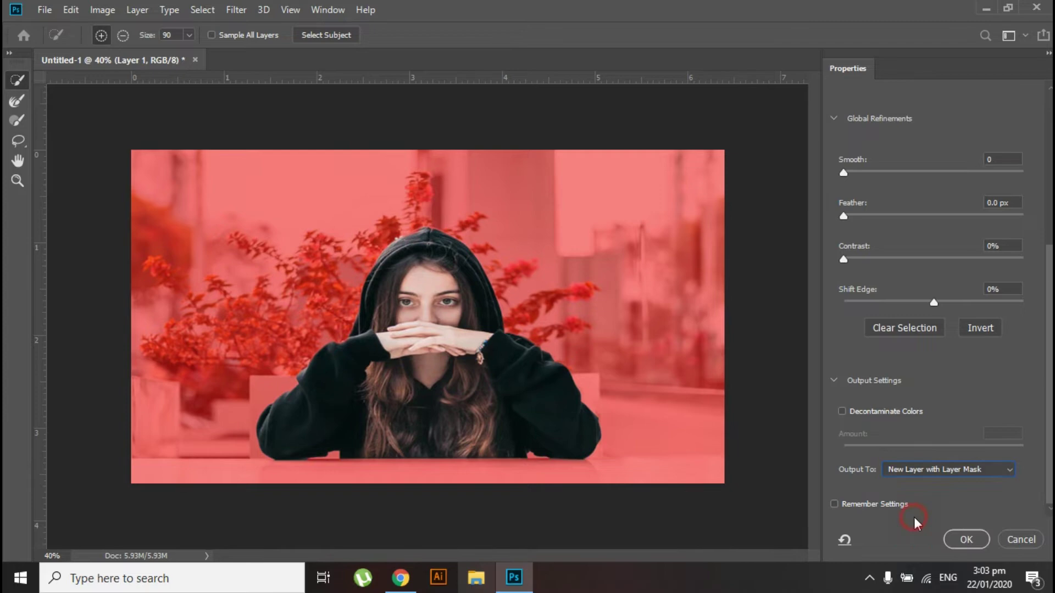
{"action": "left_click", "coordinate": [970, 541]}
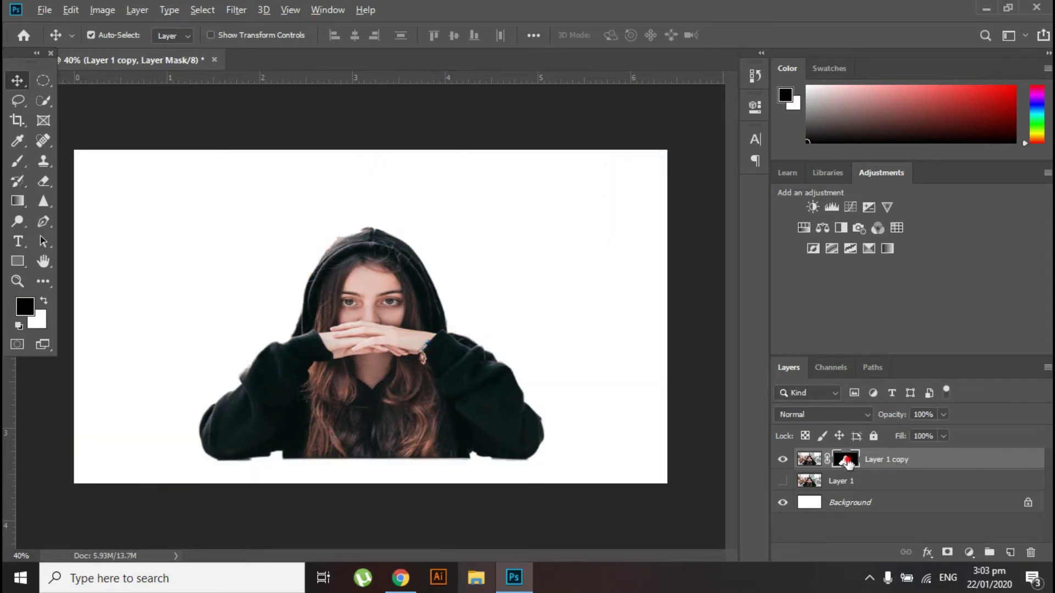
Step: Display the cutout's layer mask on its own and paint along the silhouette's edges with a black brush in Overlay mode
{"action": "left_click", "coordinate": [847, 460], "text": "alt"}
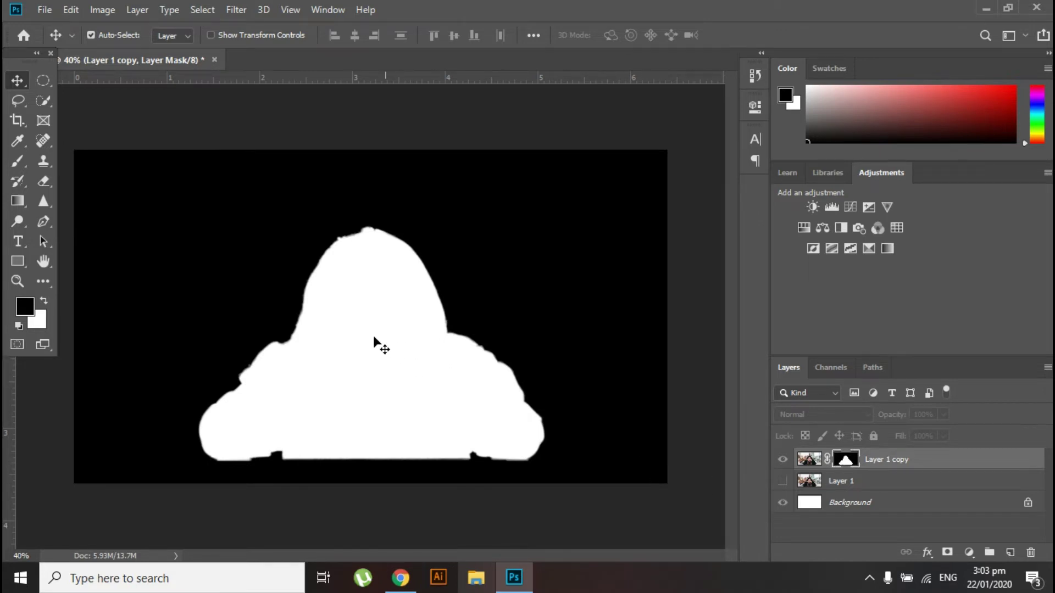
{"action": "left_click", "coordinate": [25, 312]}
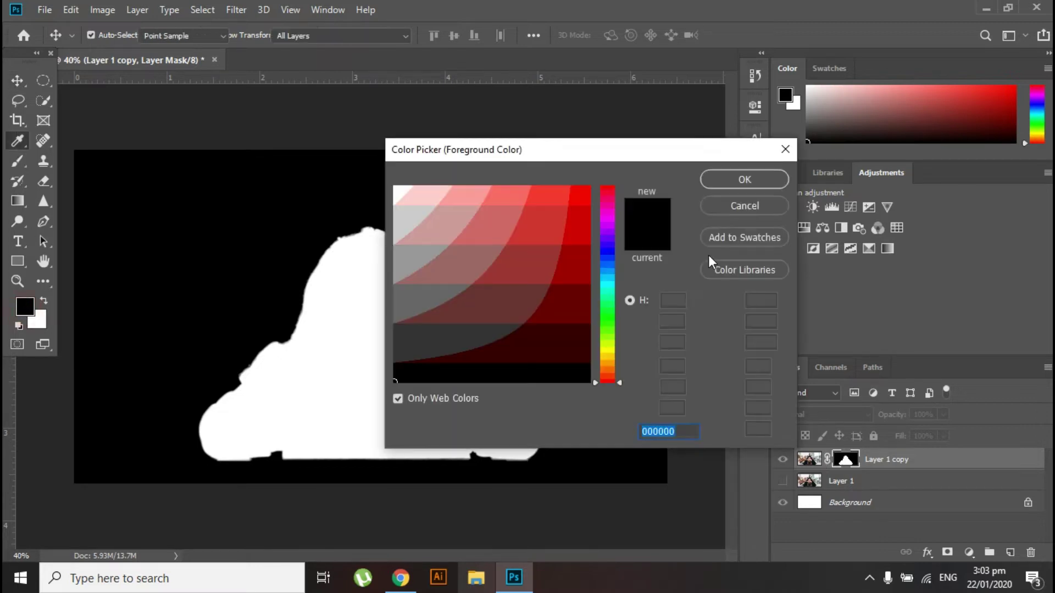
{"action": "left_click", "coordinate": [736, 180]}
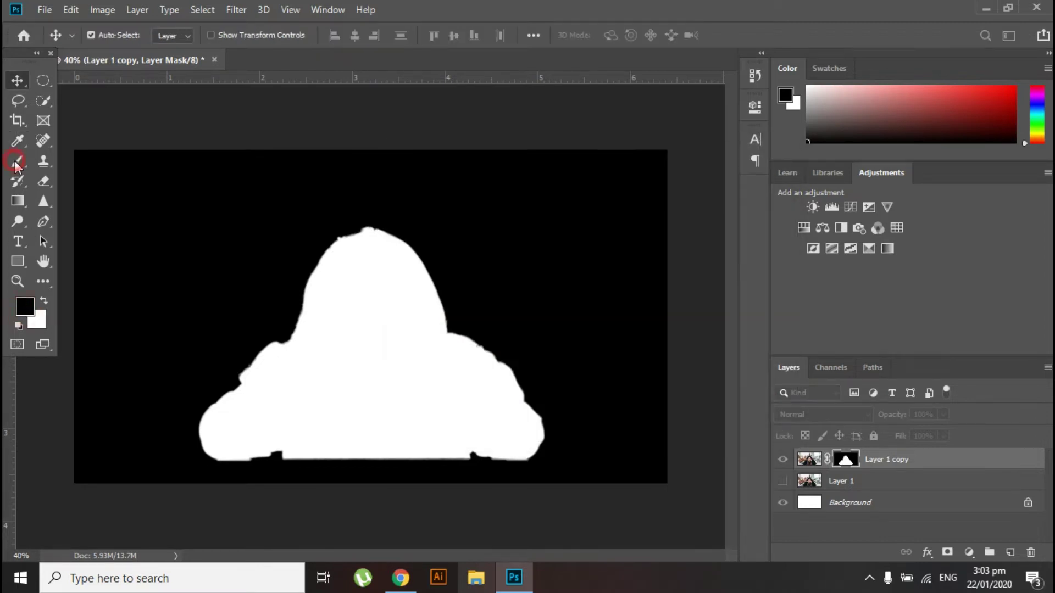
{"action": "left_click", "coordinate": [16, 162]}
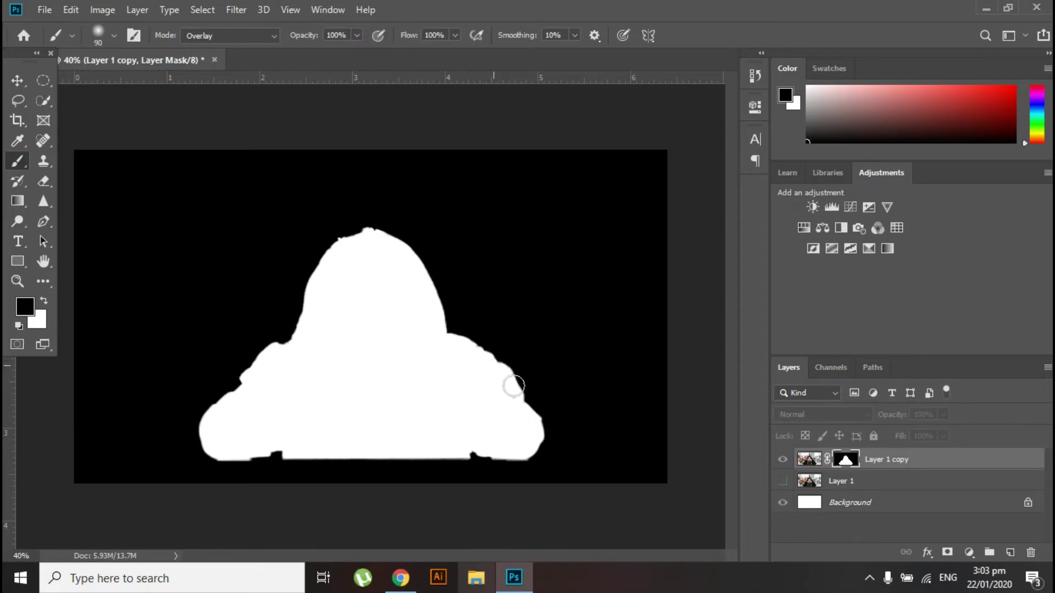
{"action": "mouse_move", "coordinate": [513, 387]}
{"action": "left_mouse_down"}
{"action": "mouse_move", "coordinate": [526, 438]}
{"action": "mouse_move", "coordinate": [550, 423]}
{"action": "mouse_move", "coordinate": [543, 451]}
{"action": "mouse_move", "coordinate": [256, 454]}
{"action": "left_mouse_up"}
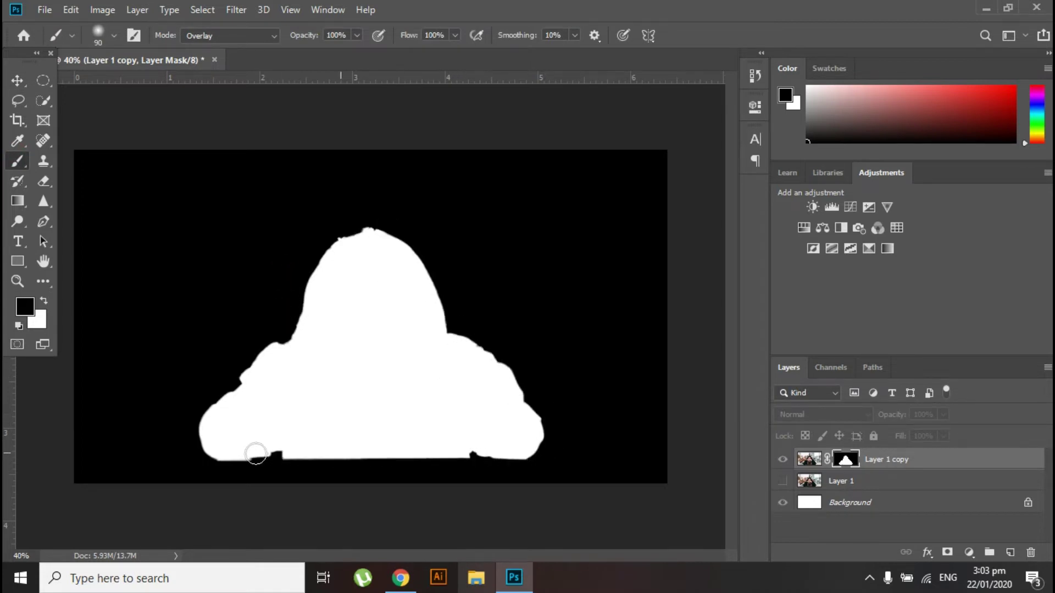
Step: Make Layer 1 visible and draw a loose Lasso selection around the woman on it
{"action": "left_click", "coordinate": [855, 484]}
{"action": "left_click", "coordinate": [782, 481]}
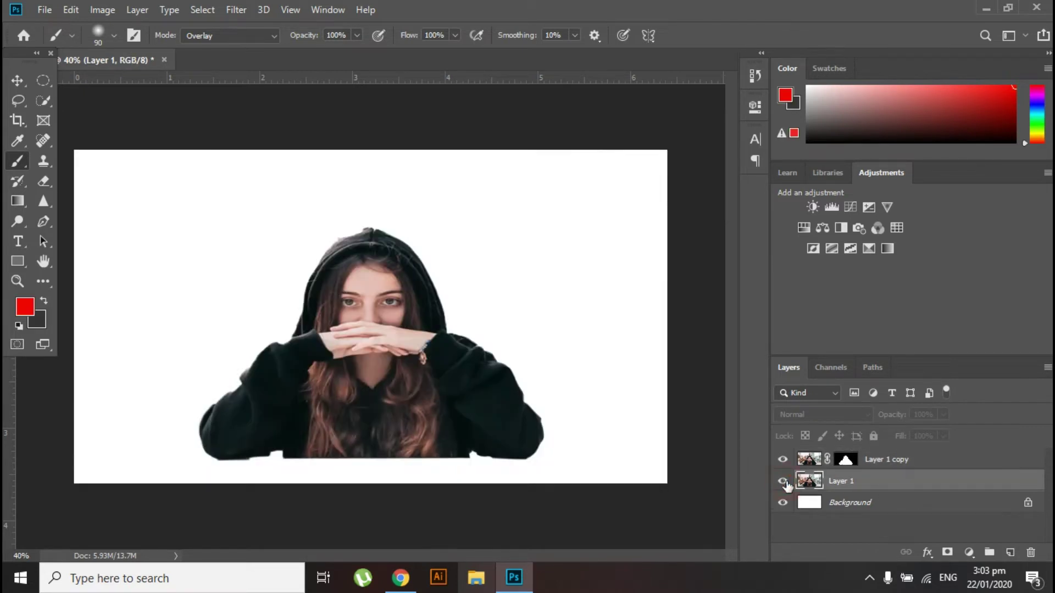
{"action": "left_click", "coordinate": [17, 100]}
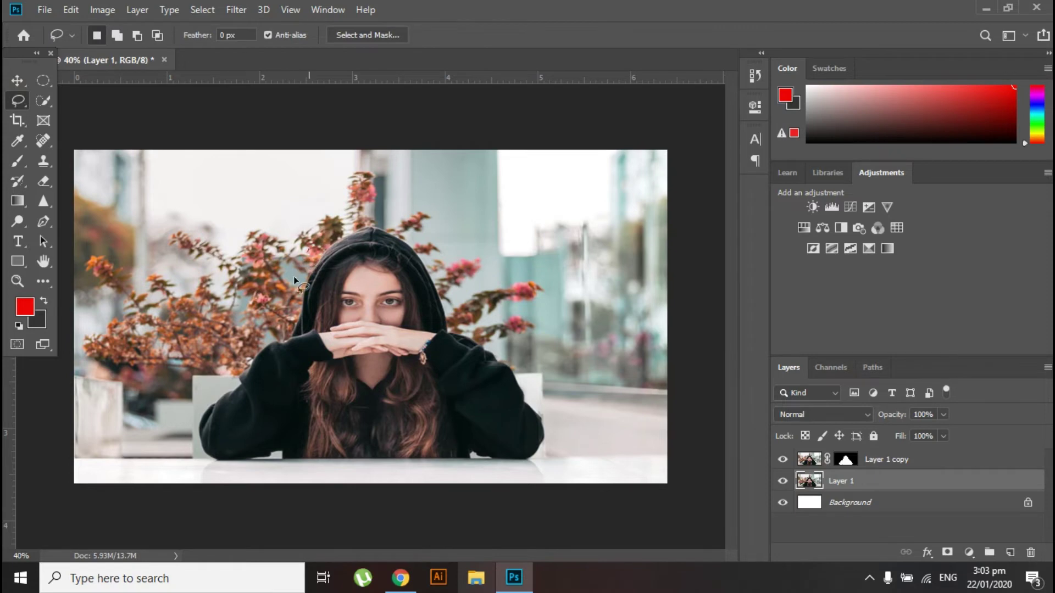
{"action": "left_click_drag", "start_coordinate": [274, 311], "coordinate": [241, 345]}
{"action": "mouse_move", "coordinate": [199, 417]}
{"action": "left_mouse_down"}
{"action": "mouse_move", "coordinate": [198, 464]}
{"action": "mouse_move", "coordinate": [241, 473]}
{"action": "mouse_move", "coordinate": [508, 472]}
{"action": "mouse_move", "coordinate": [557, 451]}
{"action": "mouse_move", "coordinate": [527, 357]}
{"action": "mouse_move", "coordinate": [448, 250]}
{"action": "mouse_move", "coordinate": [358, 222]}
{"action": "mouse_move", "coordinate": [310, 238]}
{"action": "mouse_move", "coordinate": [295, 281]}
{"action": "left_mouse_up"}
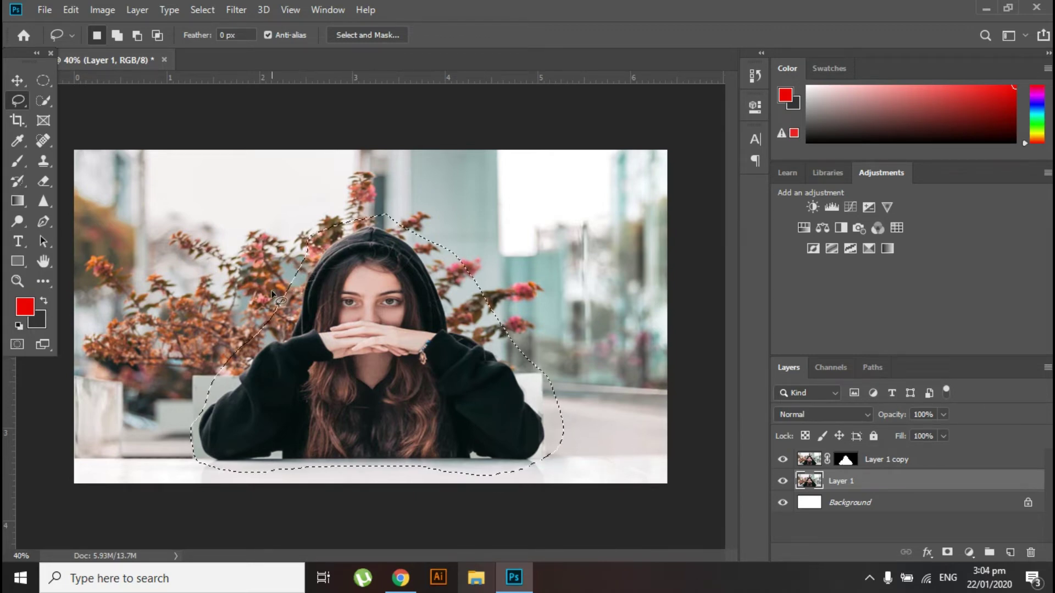
Step: Fill the lassoed area of Layer 1 with Content-Aware contents and deselect
{"action": "left_click", "coordinate": [71, 10]}
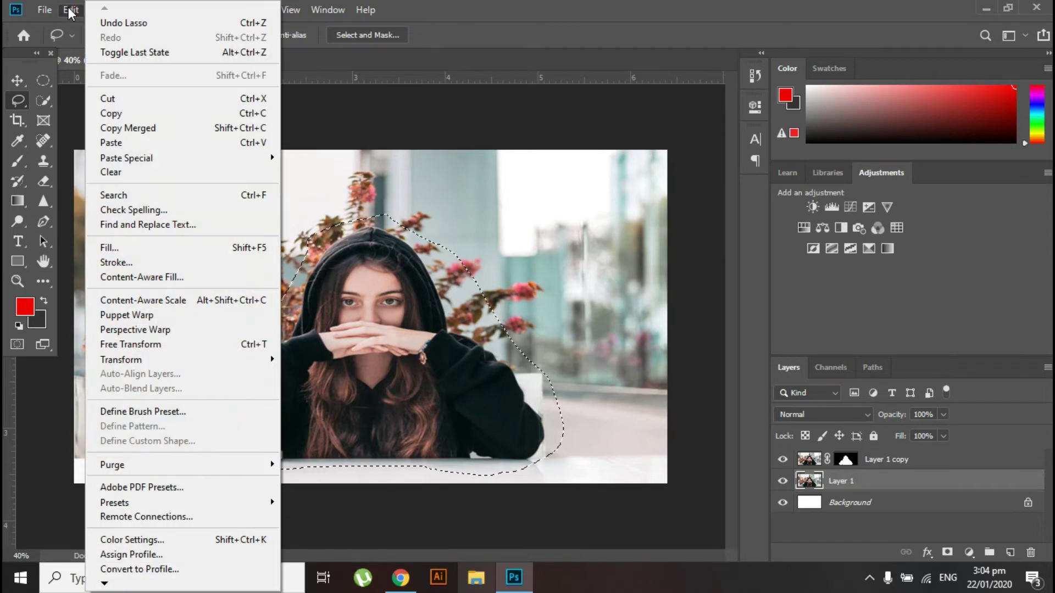
{"action": "left_click", "coordinate": [141, 249]}
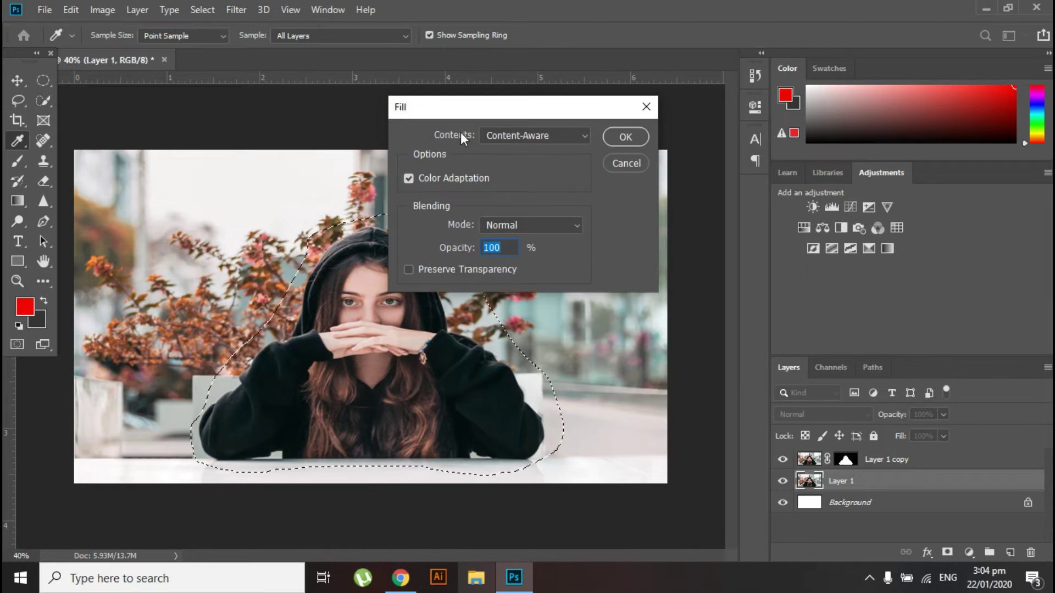
{"action": "left_click", "coordinate": [516, 137]}
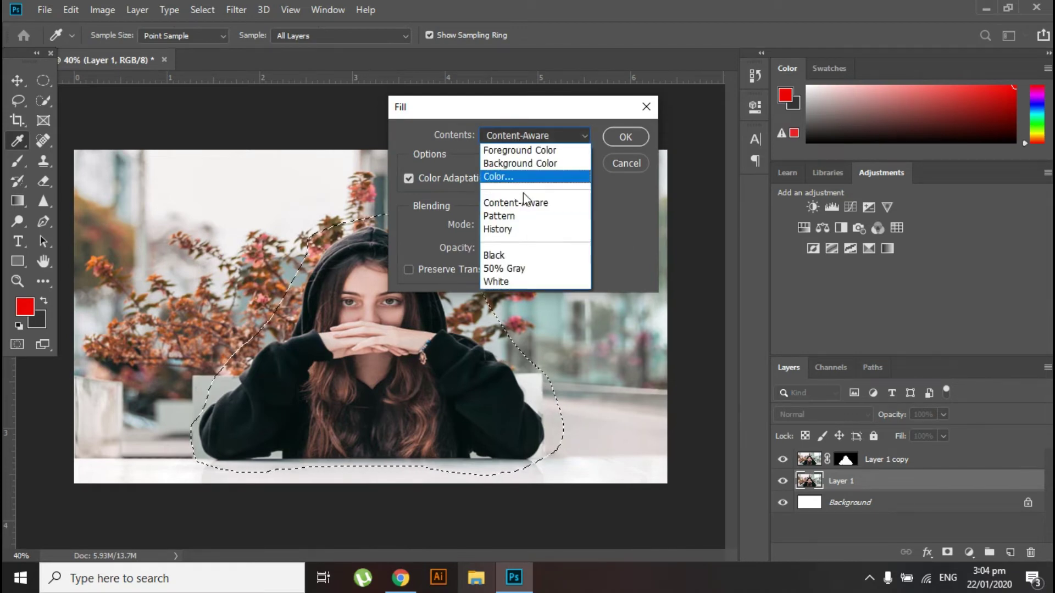
{"action": "left_click", "coordinate": [524, 203]}
{"action": "left_click", "coordinate": [627, 138]}
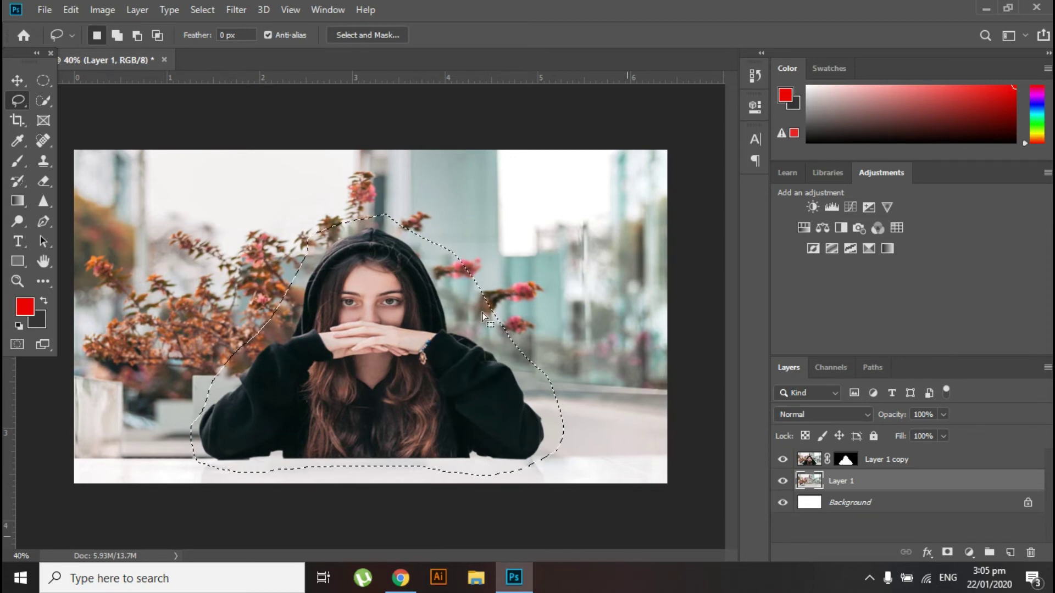
{"action": "key", "text": "ctrl+d"}
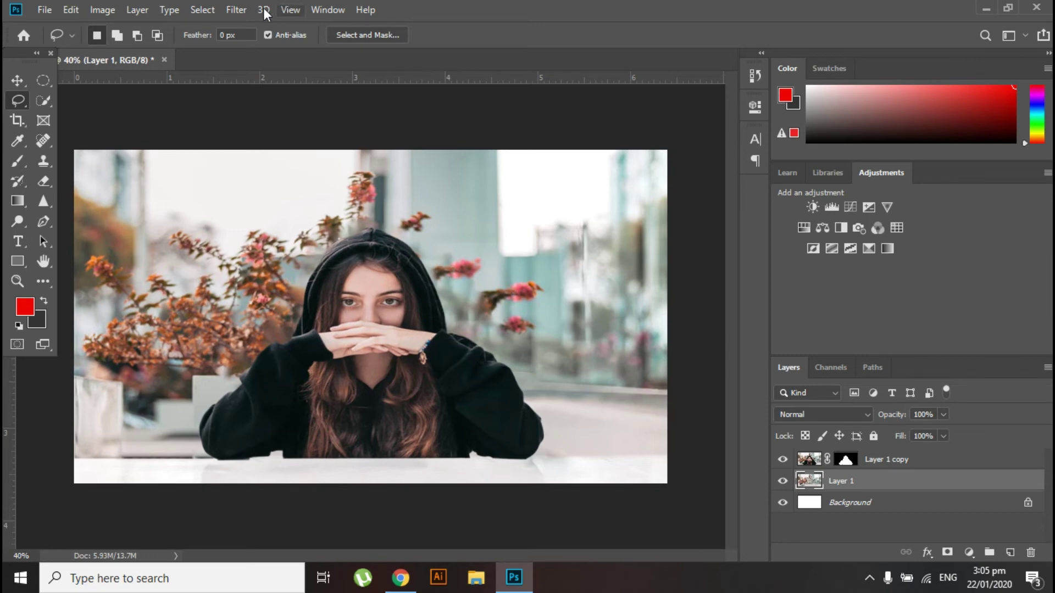
Step: Apply a Lens Blur with a radius of 75 to the background on Layer 1
{"action": "left_click", "coordinate": [245, 10]}
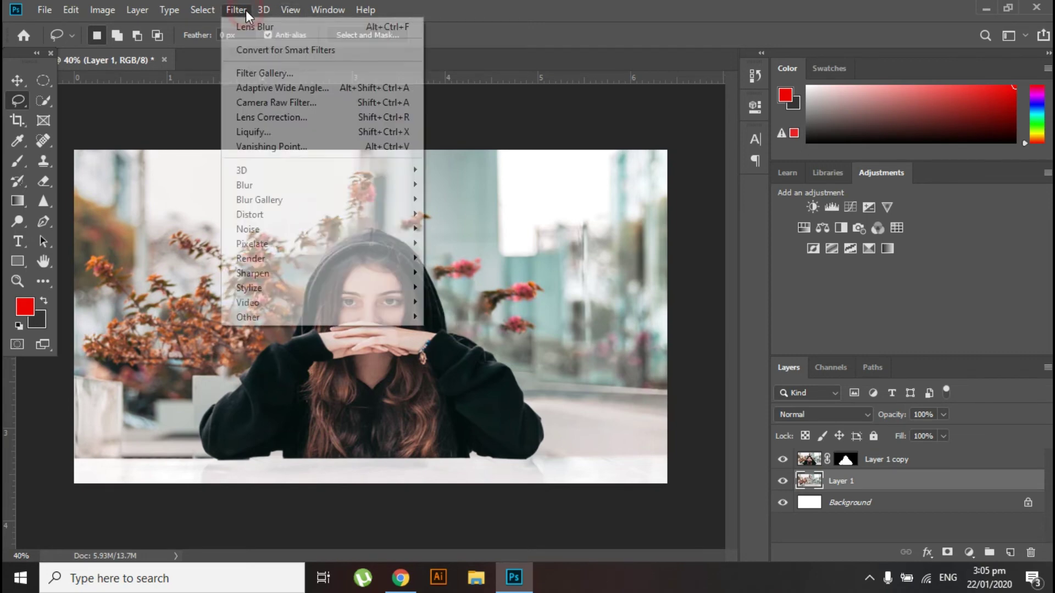
{"action": "mouse_move", "coordinate": [268, 186]}
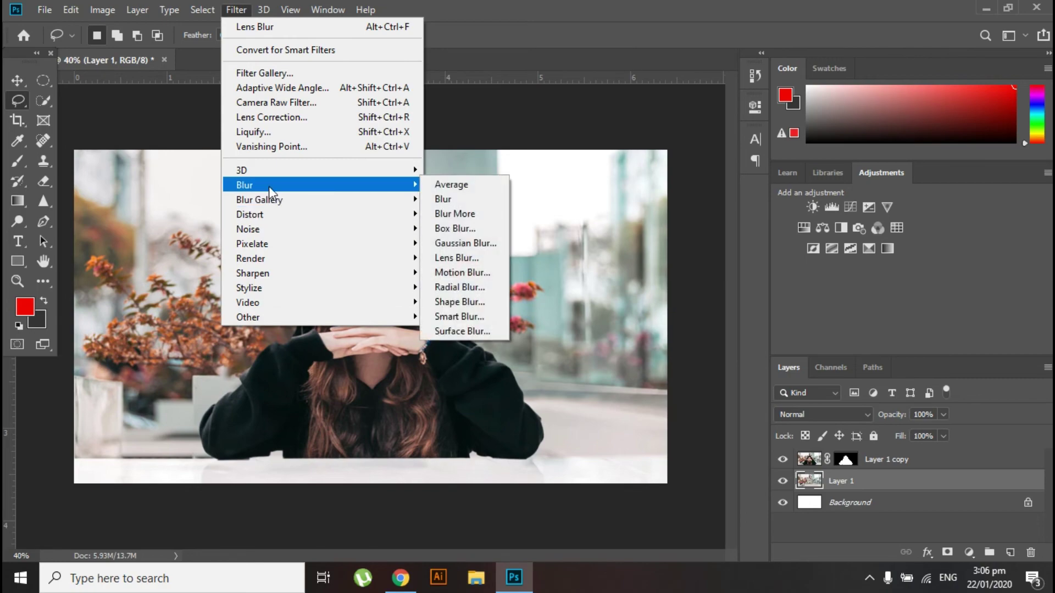
{"action": "left_click", "coordinate": [455, 258]}
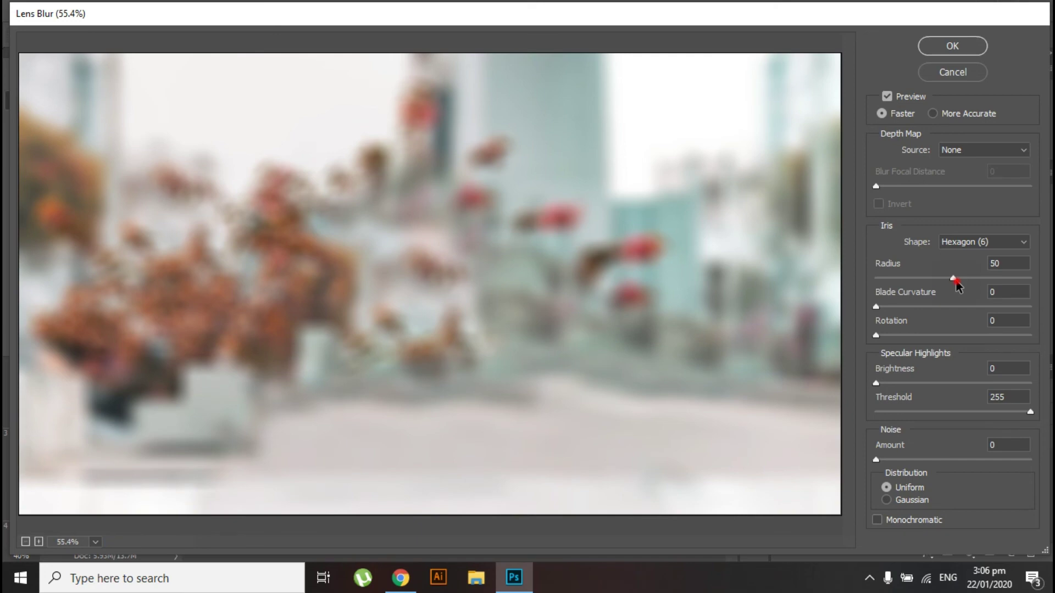
{"action": "left_click", "coordinate": [956, 284]}
{"action": "left_click_drag", "start_coordinate": [1001, 264], "coordinate": [986, 269]}
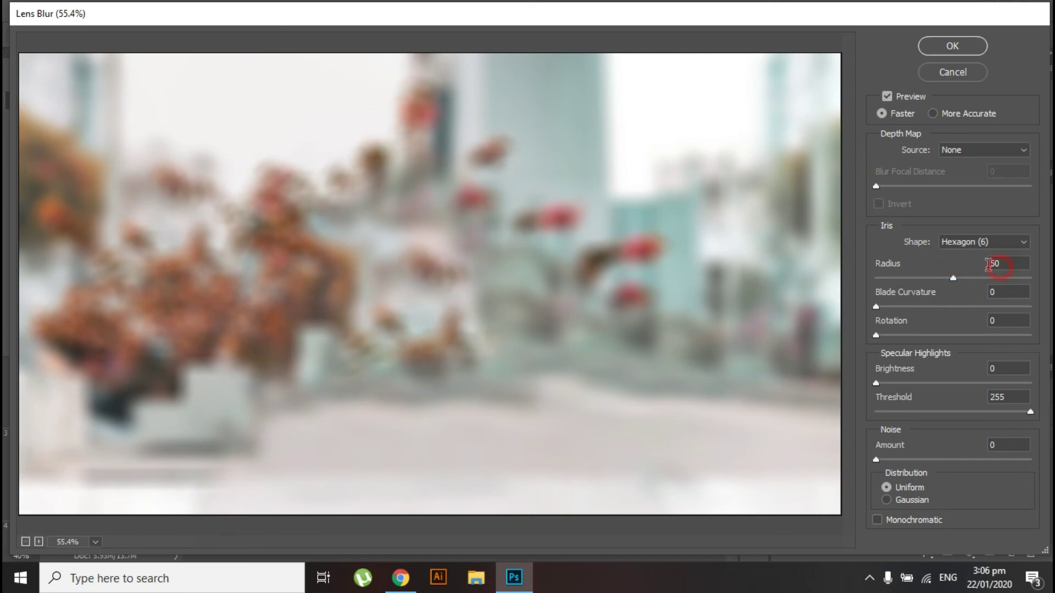
{"action": "type", "text": "75"}
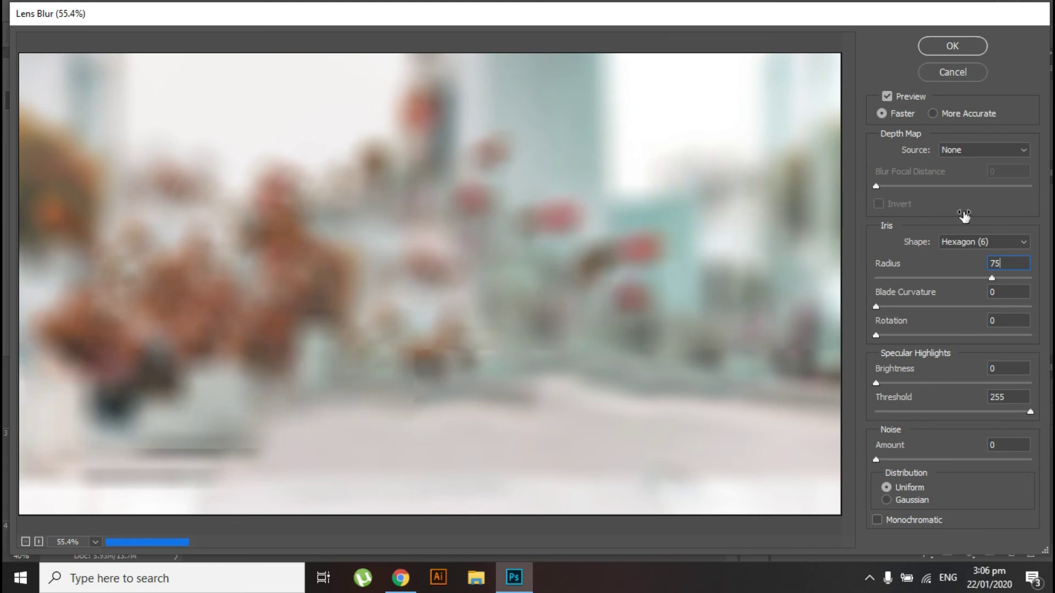
{"action": "left_click", "coordinate": [945, 52]}
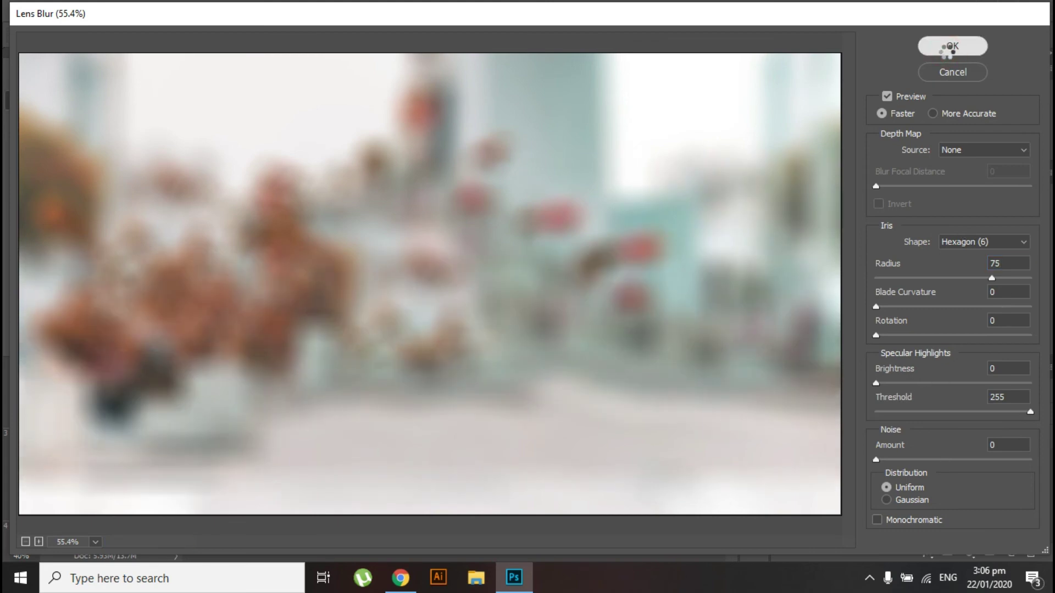